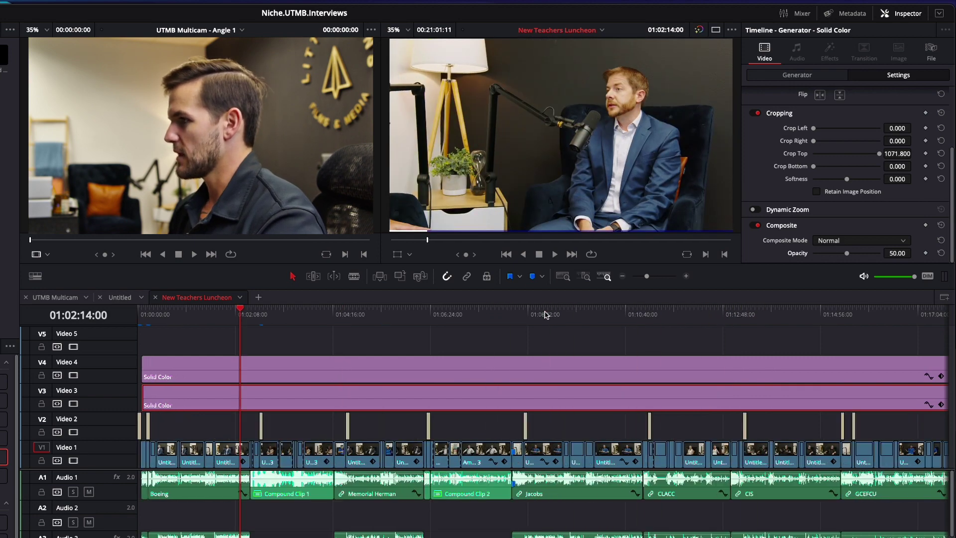
- Scrub through the finished interview to preview different parts of it
{"action": "left_click_drag", "start_coordinate": [247, 317], "coordinate": [372, 324]}
{"action": "scroll", "coordinate": [798, 316], "scroll_direction": "down", "scroll_amount": 3}
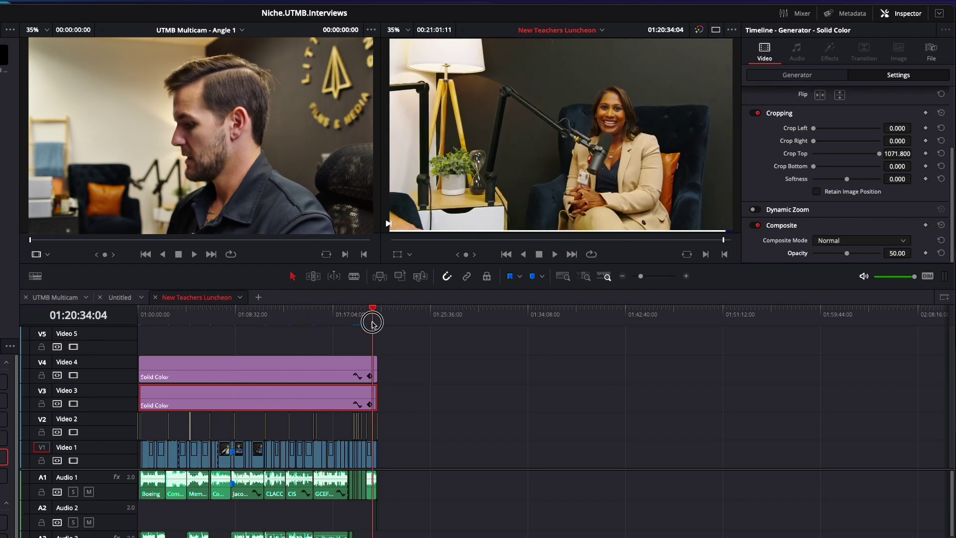
{"action": "scroll", "coordinate": [382, 324], "scroll_direction": "up", "scroll_amount": 3}
{"action": "scroll", "coordinate": [382, 324], "scroll_direction": "up", "scroll_amount": 3}
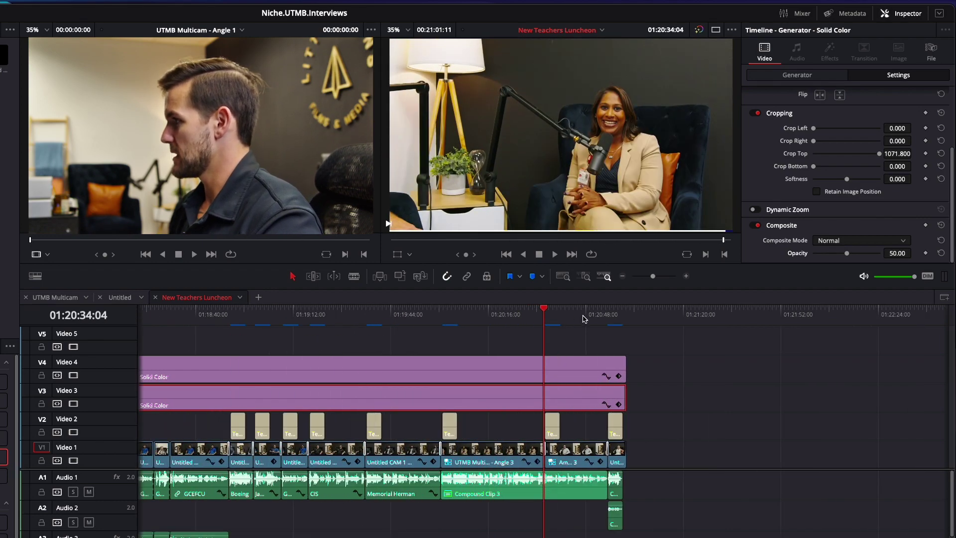
- Return to an earlier moment and marquee-select both Solid Color strips on Video 3 and 4
{"action": "left_click_drag", "start_coordinate": [542, 319], "coordinate": [352, 320]}
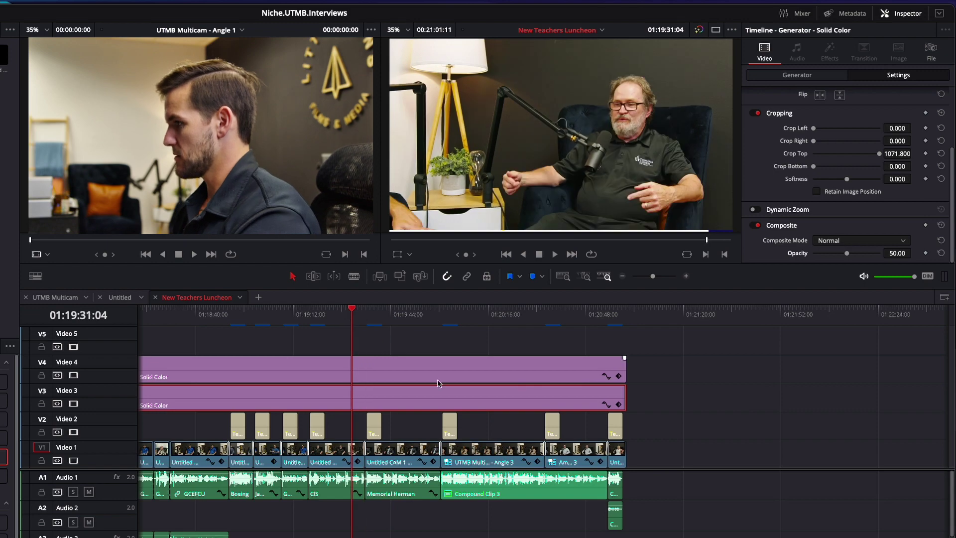
{"action": "scroll", "coordinate": [563, 376], "scroll_direction": "down", "scroll_amount": 3}
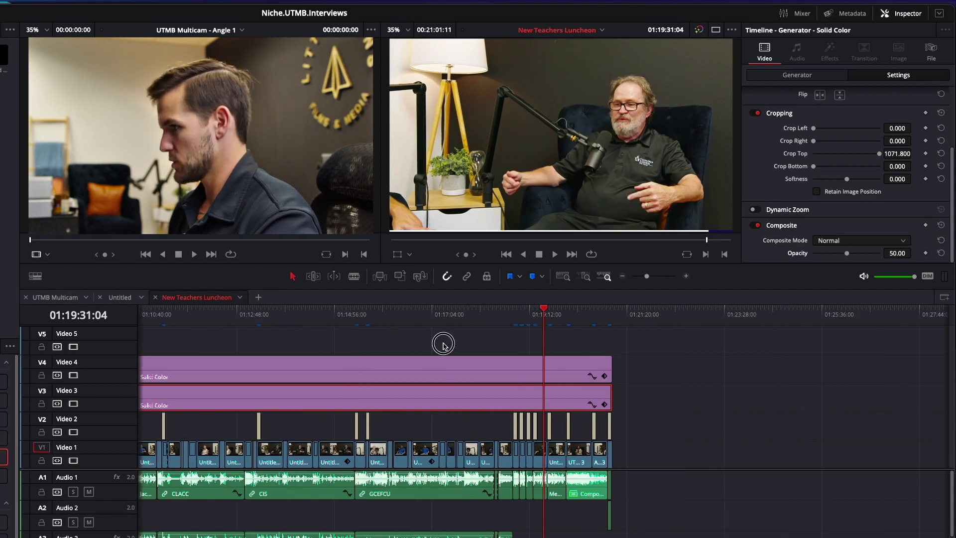
{"action": "left_click_drag", "start_coordinate": [443, 344], "coordinate": [374, 399]}
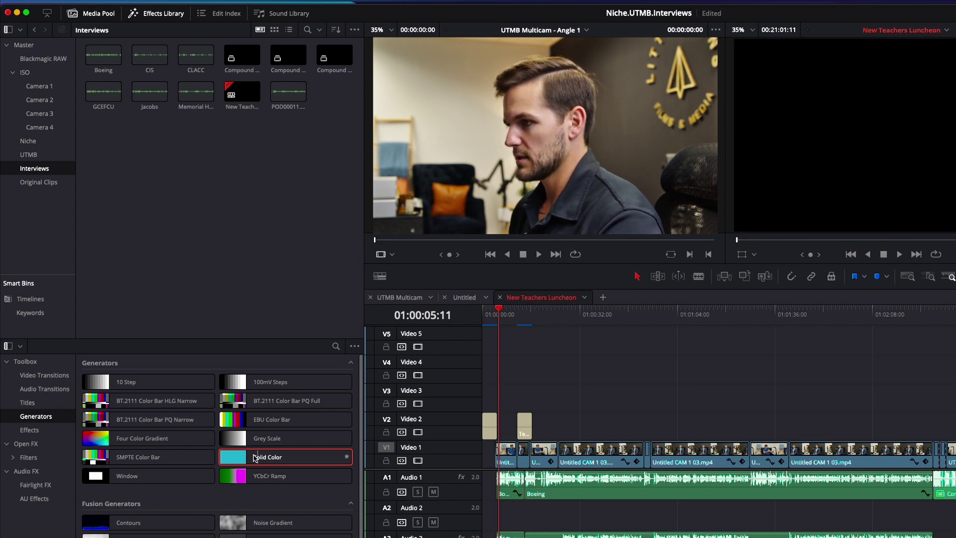
- Place a Solid Color on Video 3, colour it Midnight blue, and stretch it to about 2:19
{"action": "left_click_drag", "start_coordinate": [255, 458], "coordinate": [504, 401]}
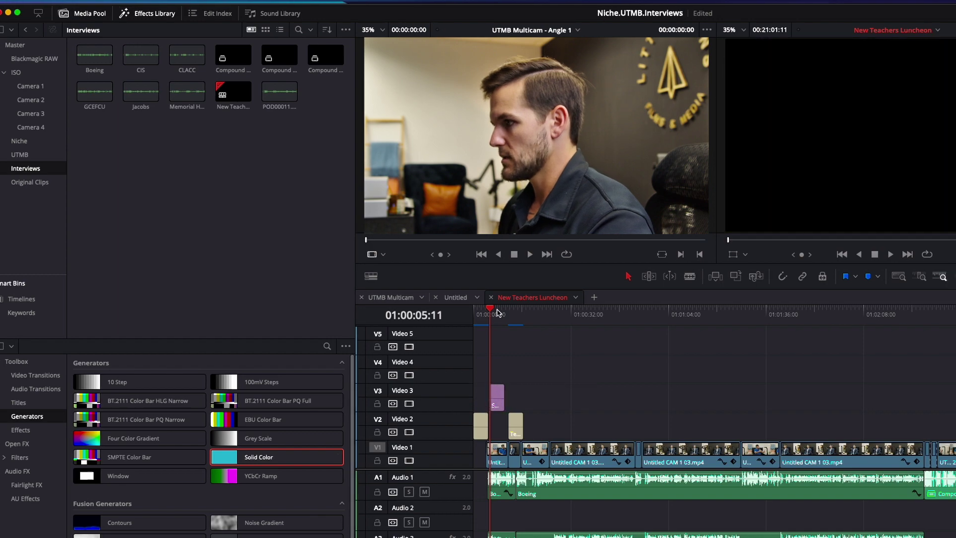
{"action": "left_click", "coordinate": [498, 312]}
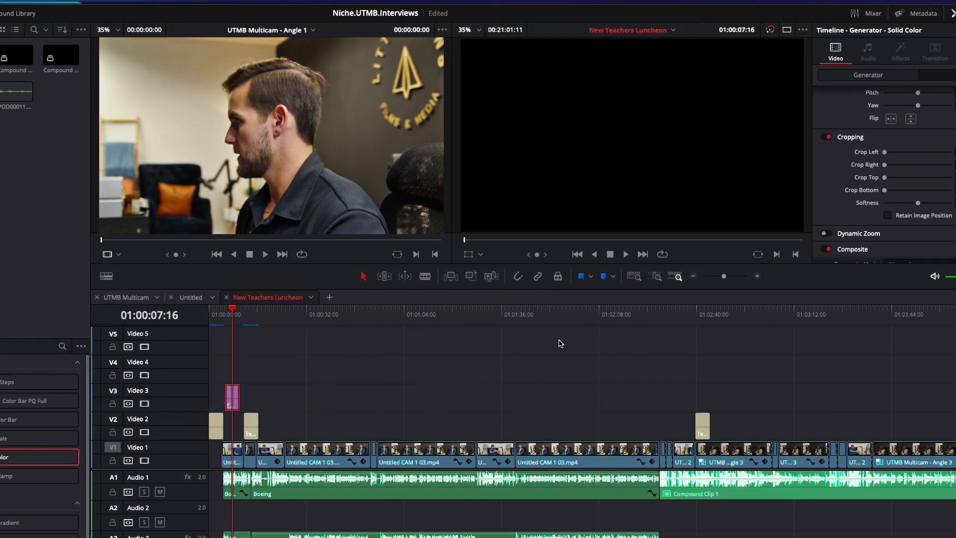
{"action": "left_click", "coordinate": [821, 76]}
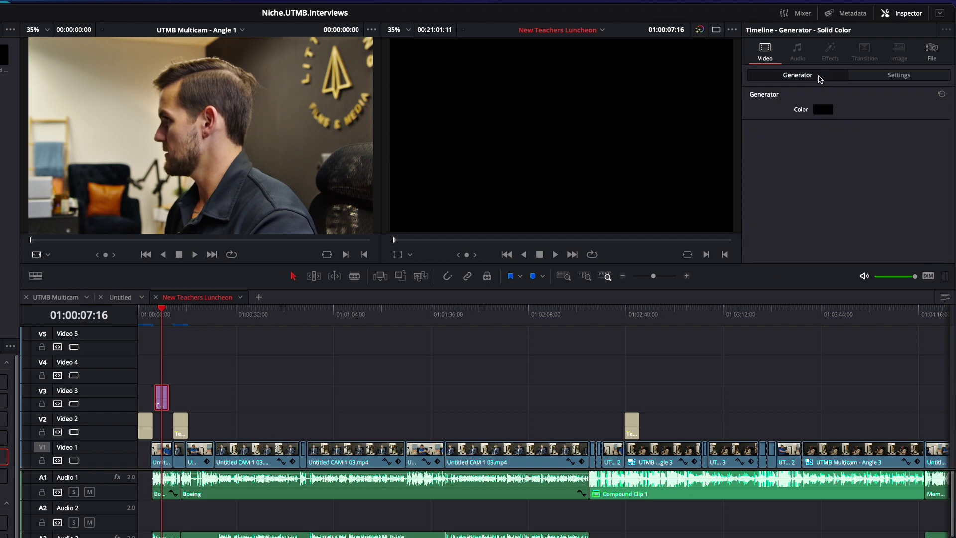
{"action": "left_click", "coordinate": [822, 110]}
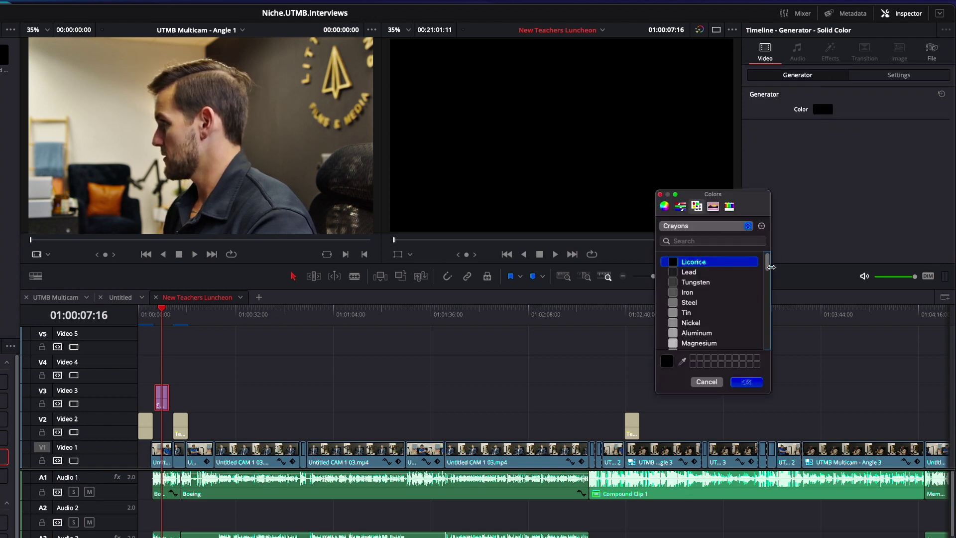
{"action": "left_click_drag", "start_coordinate": [768, 262], "coordinate": [749, 298]}
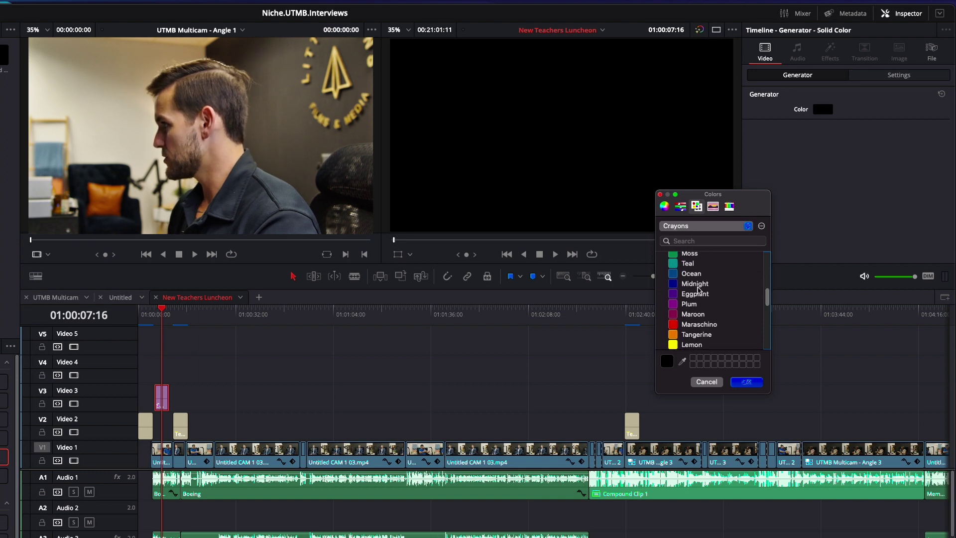
{"action": "left_click", "coordinate": [697, 284]}
{"action": "left_click", "coordinate": [746, 382]}
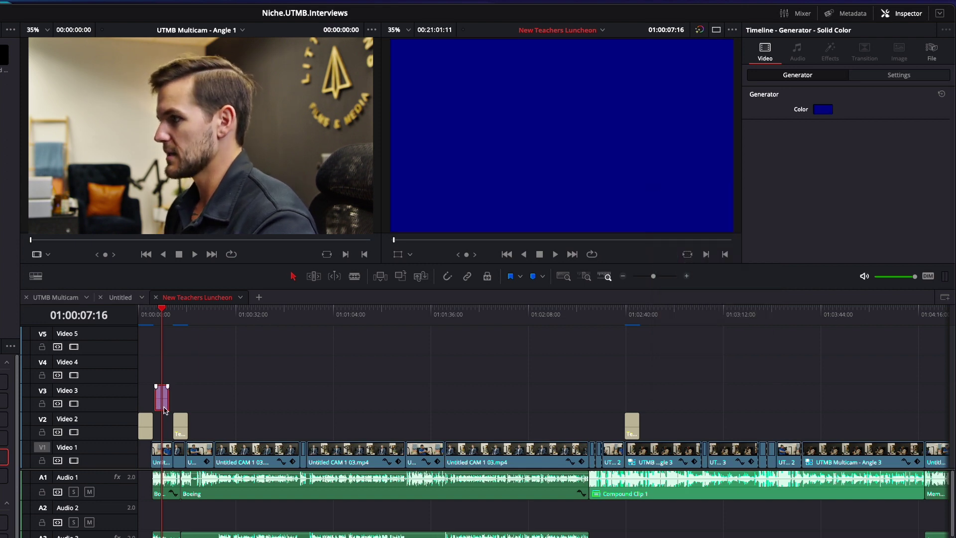
{"action": "left_click_drag", "start_coordinate": [166, 397], "coordinate": [711, 395]}
{"action": "mouse_move", "coordinate": [184, 319]}
{"action": "left_mouse_down"}
{"action": "mouse_move", "coordinate": [205, 314]}
{"action": "mouse_move", "coordinate": [167, 315]}
{"action": "left_mouse_up"}
- Set the Midnight solid's Crop Top to 1071.8, leaving a thin blue strip at the bottom
{"action": "left_click", "coordinate": [179, 394]}
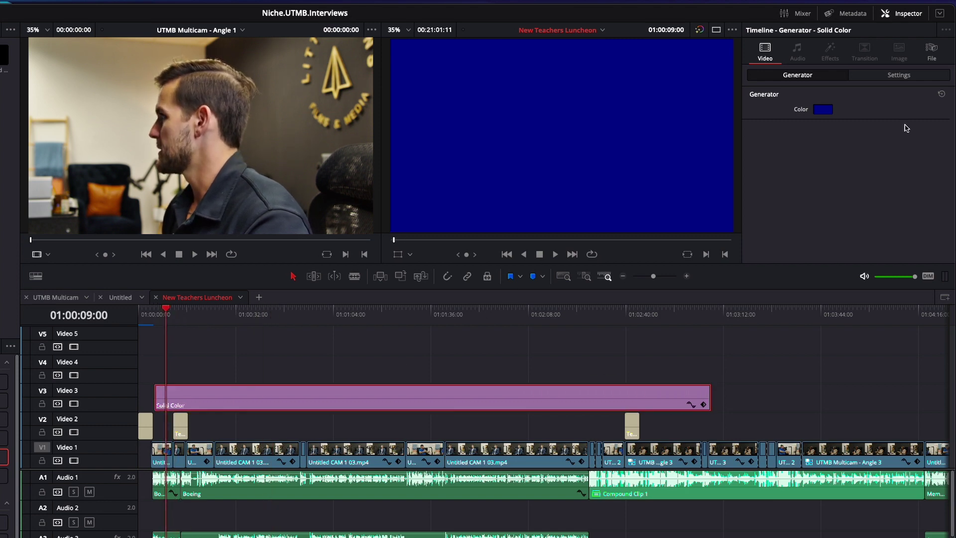
{"action": "left_click", "coordinate": [893, 78]}
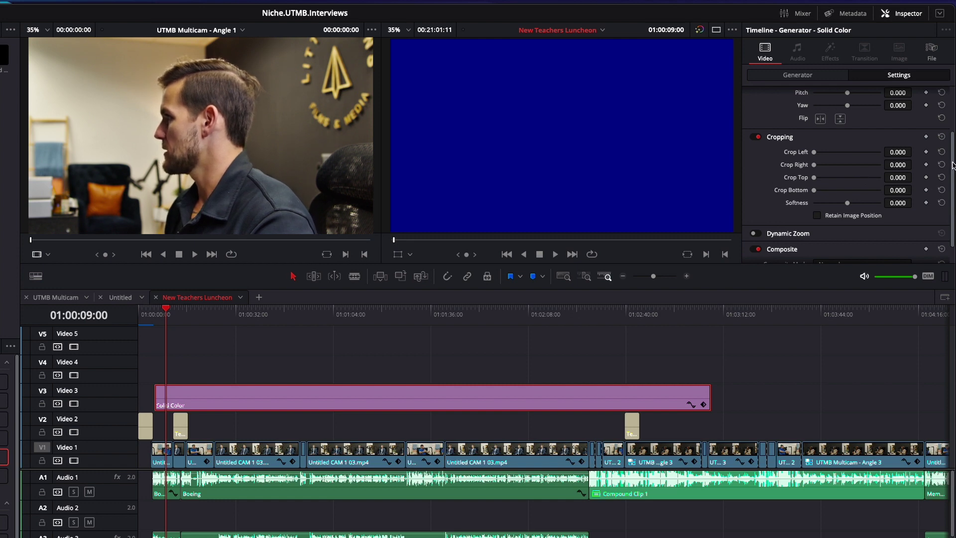
{"action": "scroll", "coordinate": [951, 164], "scroll_direction": "up", "scroll_amount": 2}
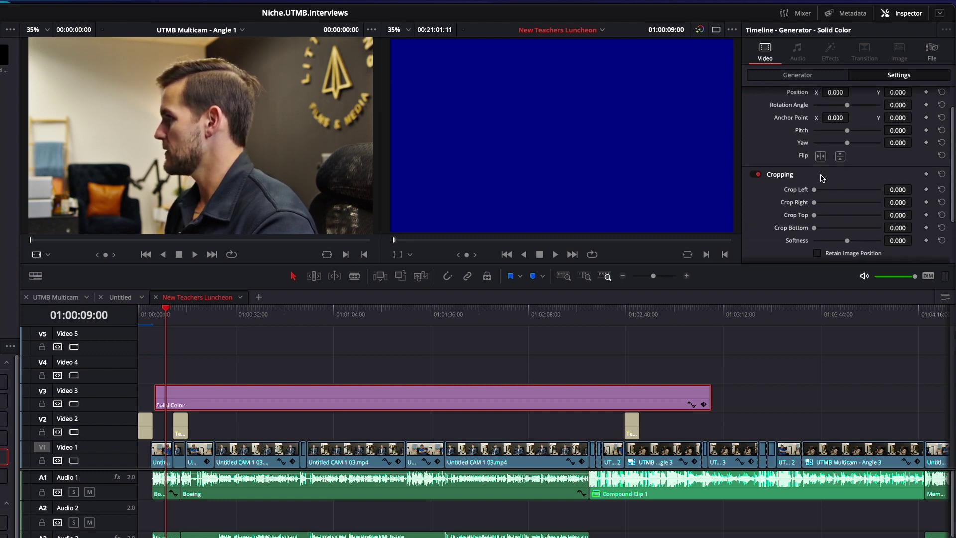
{"action": "left_click", "coordinate": [822, 176]}
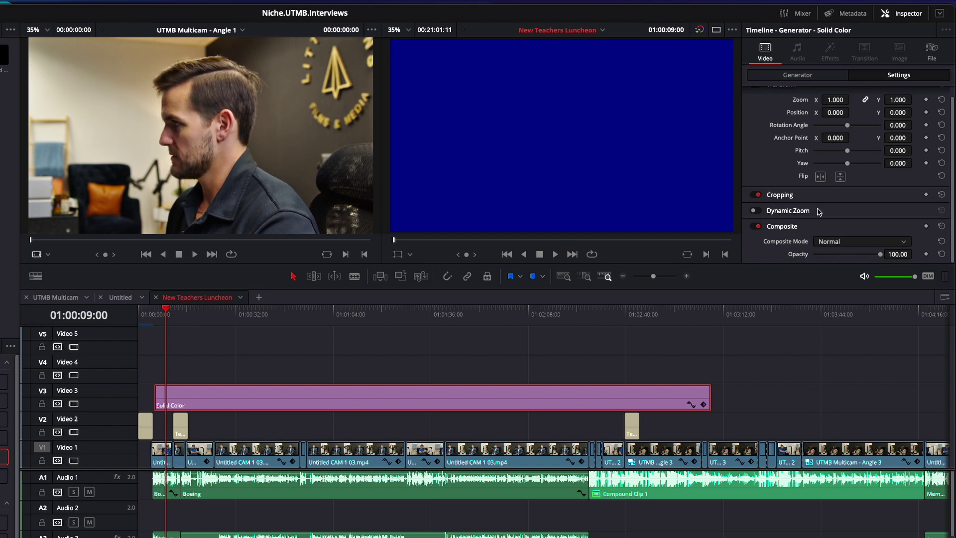
{"action": "left_click", "coordinate": [865, 195]}
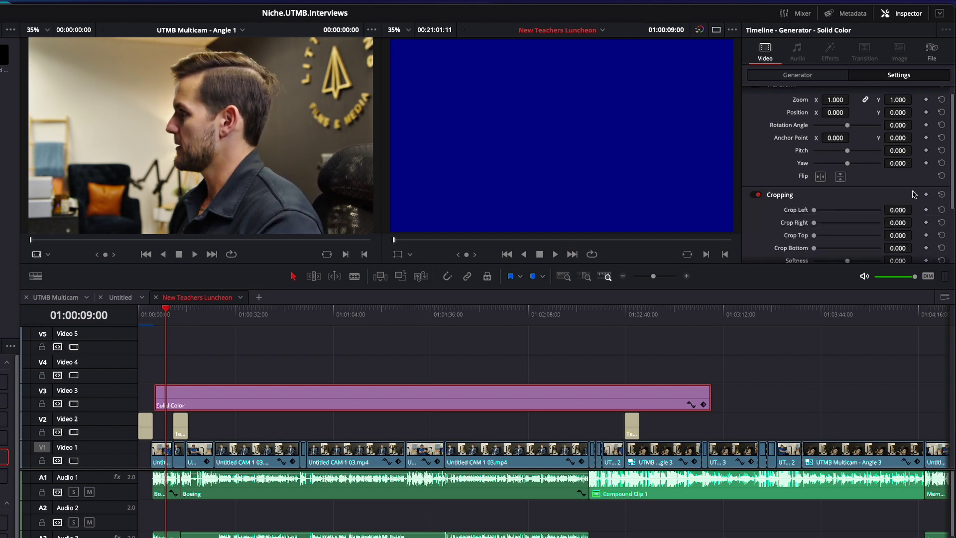
{"action": "left_click_drag", "start_coordinate": [951, 170], "coordinate": [951, 191]}
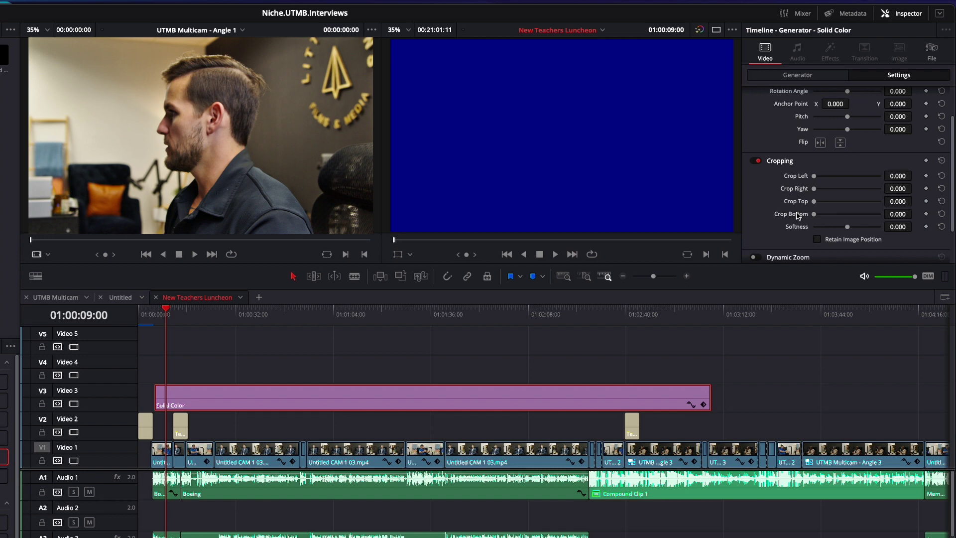
{"action": "left_click_drag", "start_coordinate": [815, 202], "coordinate": [880, 207]}
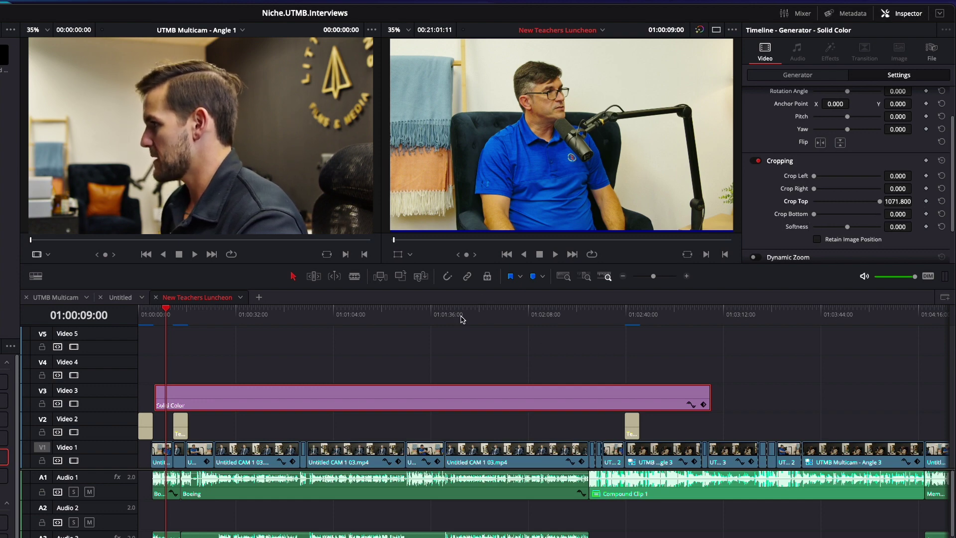
- Lengthen the blue strip clip to the end of the timeline, about 20:52:04
{"action": "left_click_drag", "start_coordinate": [462, 319], "coordinate": [611, 319]}
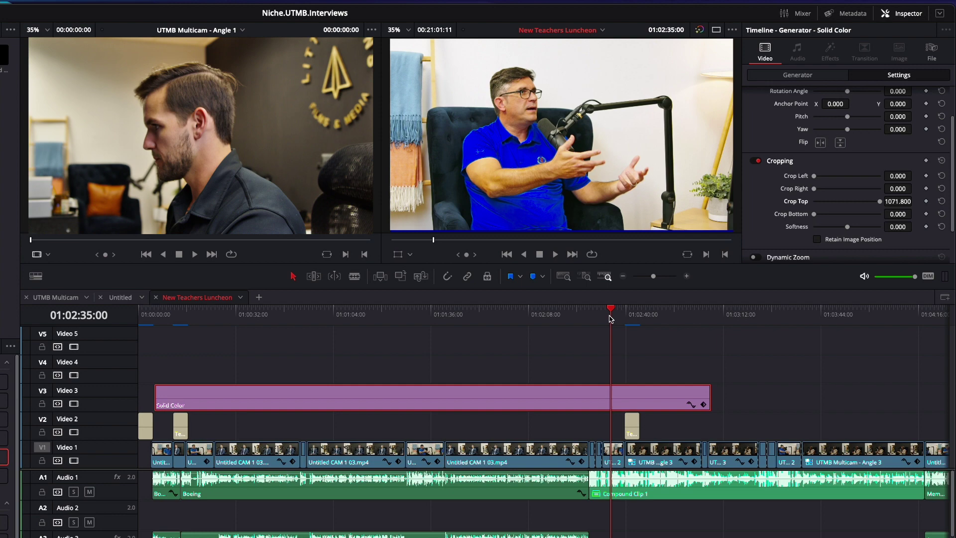
{"action": "scroll", "coordinate": [312, 382], "scroll_direction": "down", "scroll_amount": 5}
{"action": "left_click_drag", "start_coordinate": [204, 396], "coordinate": [617, 389]}
{"action": "left_click", "coordinate": [616, 317]}
{"action": "scroll", "coordinate": [160, 348], "scroll_direction": "up", "scroll_amount": 5}
{"action": "left_click", "coordinate": [159, 316]}
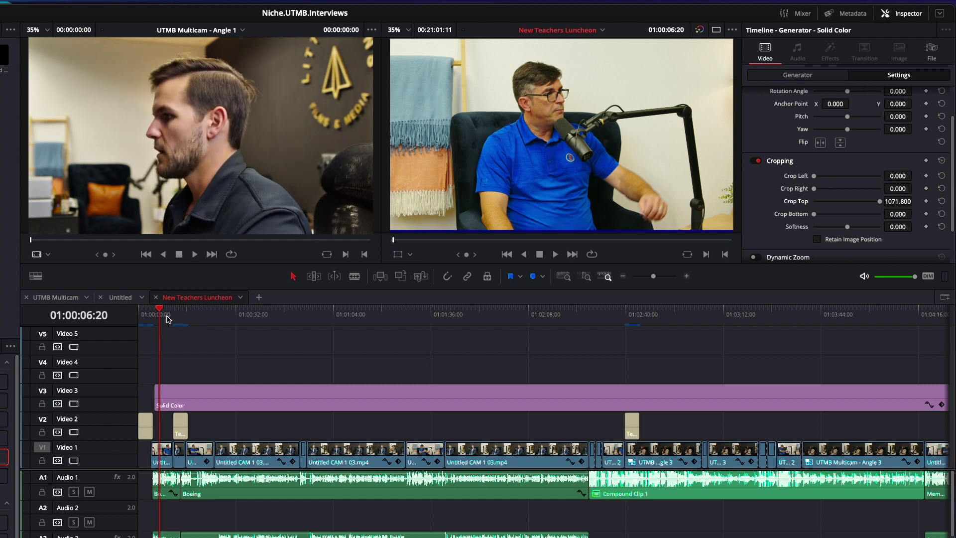
- Select the blue strip and scrub back near the start of the interview
{"action": "left_click", "coordinate": [172, 401]}
{"action": "left_click", "coordinate": [276, 319]}
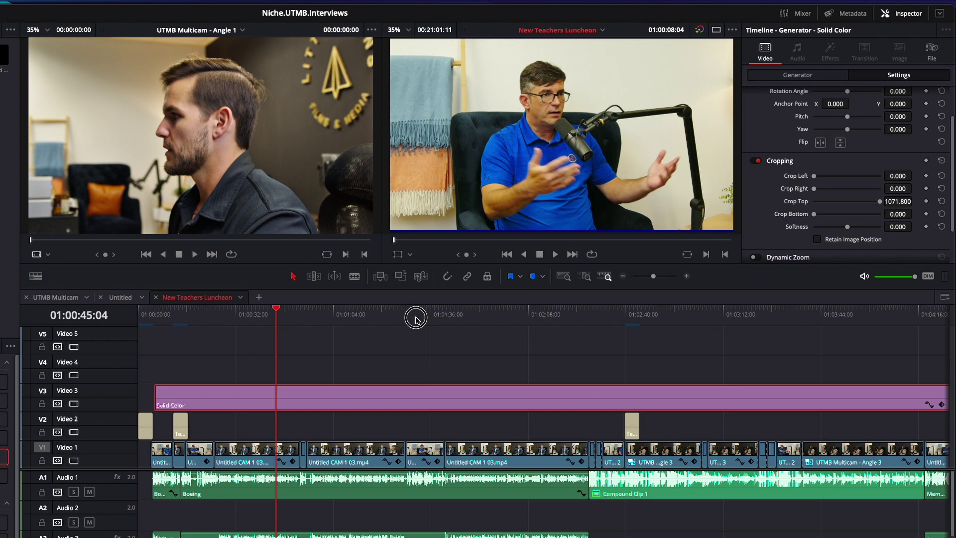
{"action": "left_click_drag", "start_coordinate": [416, 318], "coordinate": [164, 324]}
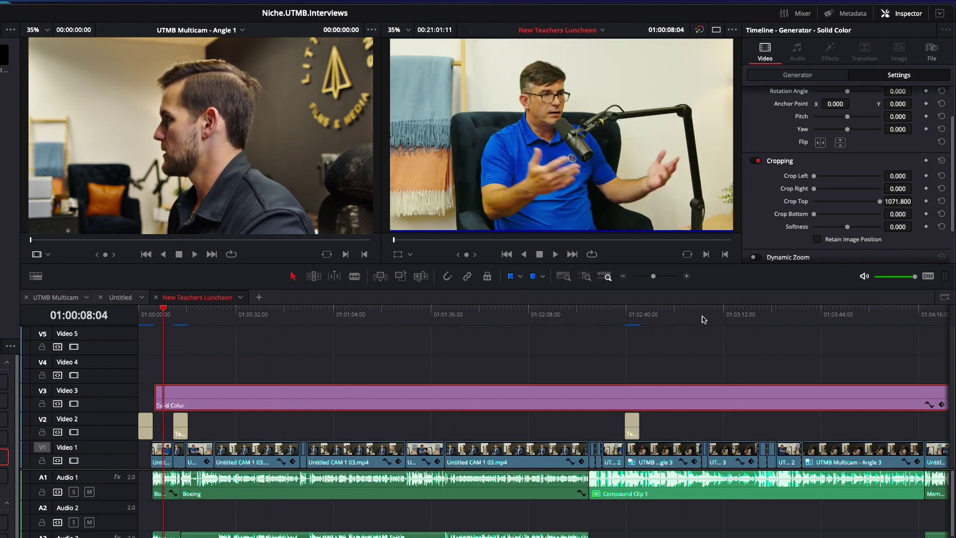
- Lower the blue strip's Composite Opacity to 50 and preview it later in the interview
{"action": "scroll", "coordinate": [952, 139], "scroll_direction": "down", "scroll_amount": 3}
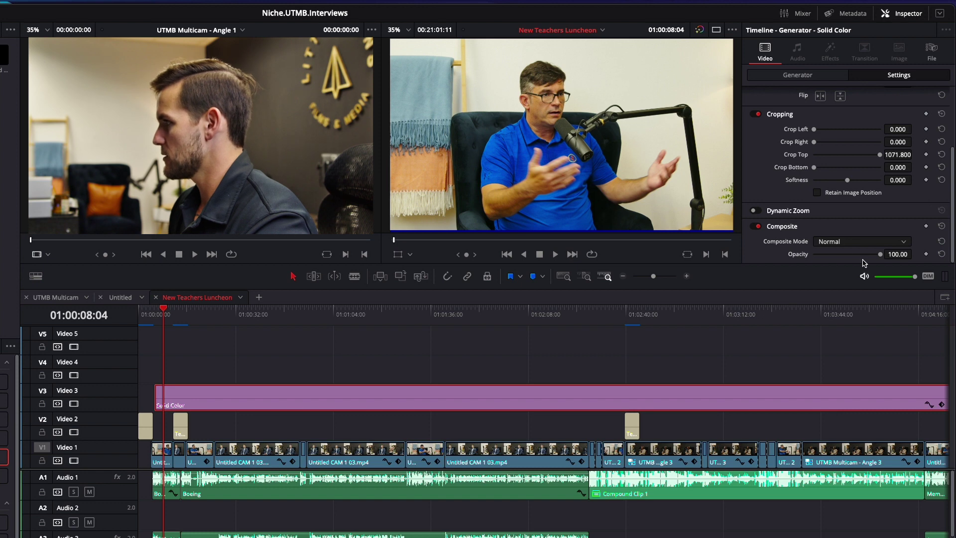
{"action": "left_click_drag", "start_coordinate": [880, 254], "coordinate": [855, 254]}
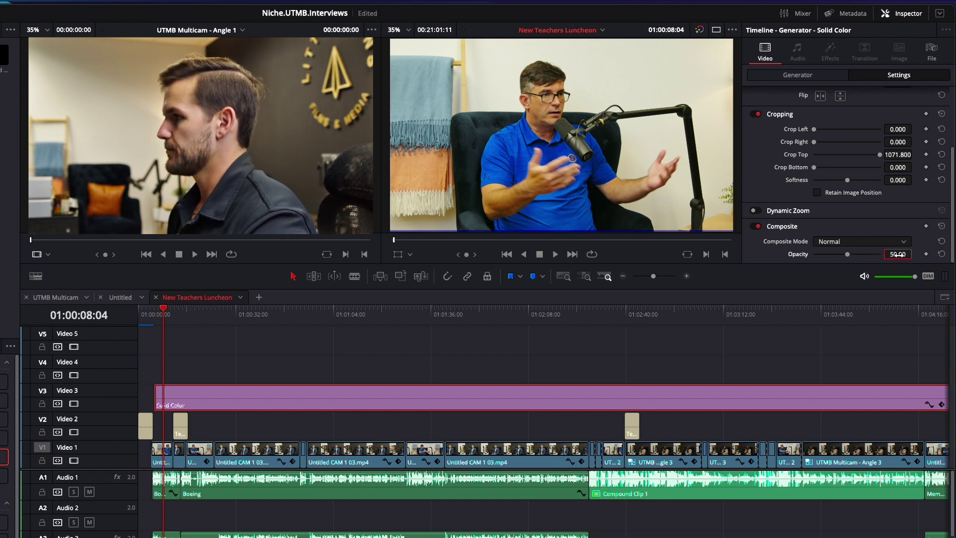
{"action": "left_click_drag", "start_coordinate": [180, 315], "coordinate": [239, 315]}
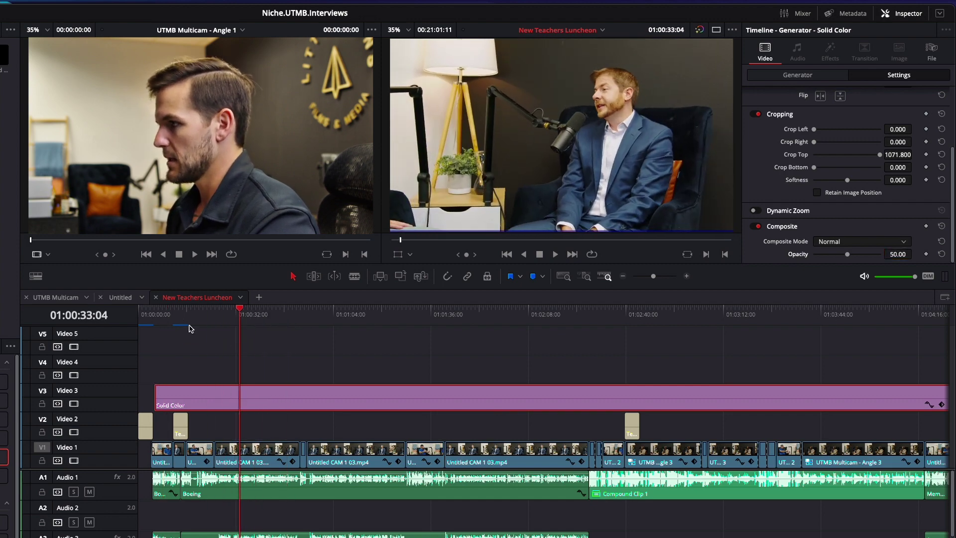
- Paste a copy of the blue strip and align it on Video 4 at the timeline start
{"action": "left_click_drag", "start_coordinate": [152, 316], "coordinate": [154, 321]}
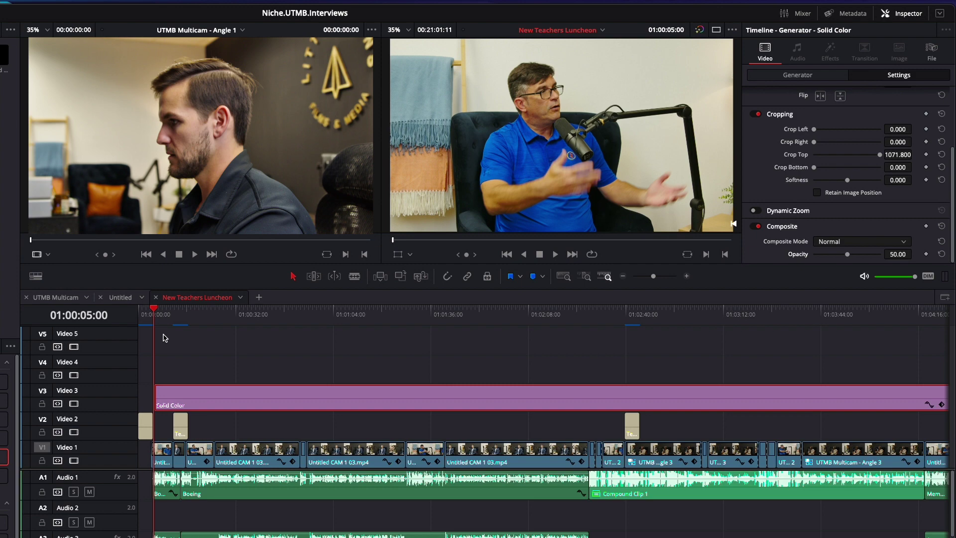
{"action": "scroll", "coordinate": [559, 351], "scroll_direction": "down", "scroll_amount": 5}
{"action": "left_click_drag", "start_coordinate": [442, 307], "coordinate": [384, 318]}
{"action": "key", "text": "ctrl+v"}
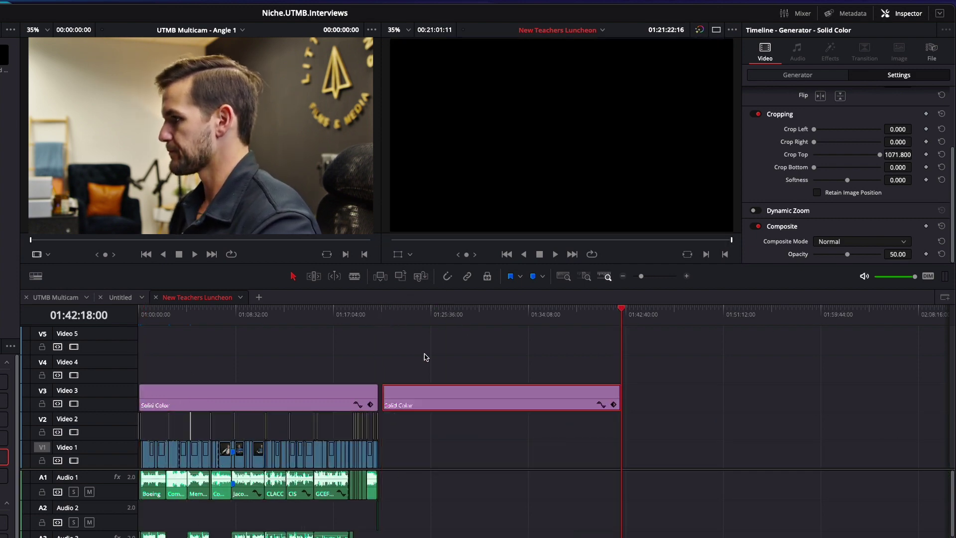
{"action": "left_click_drag", "start_coordinate": [462, 406], "coordinate": [194, 366]}
{"action": "key", "text": "Up"}
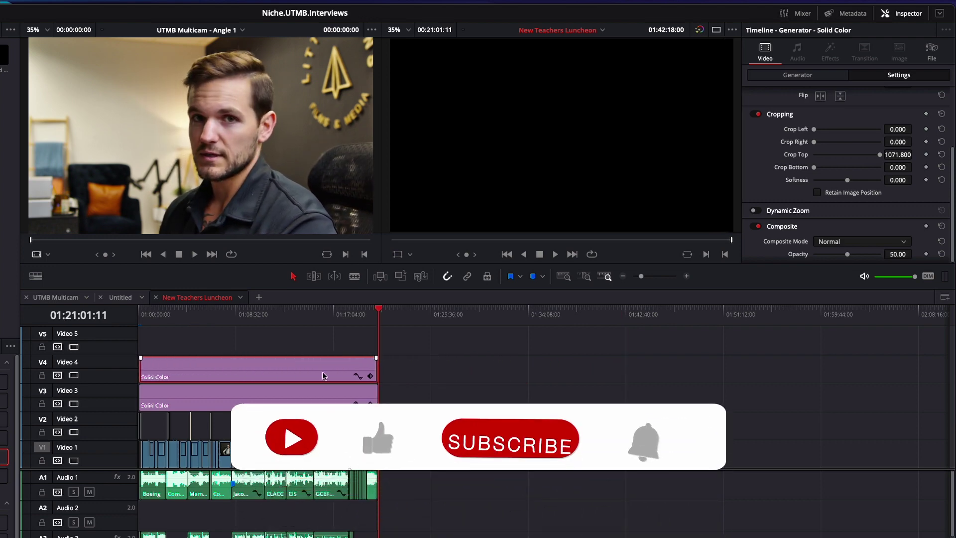
{"action": "key", "text": "ctrl+equal"}
{"action": "key", "text": "ctrl+equal"}
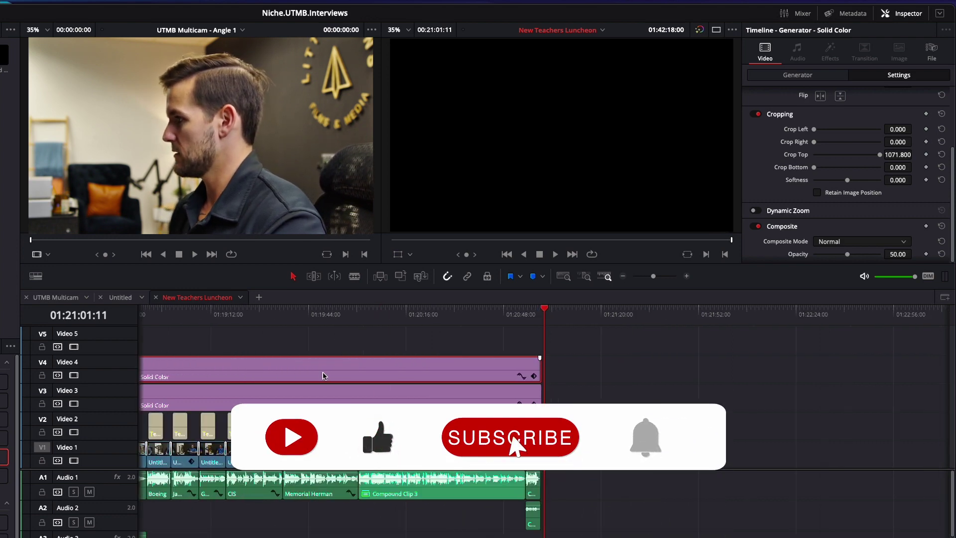
{"action": "scroll", "coordinate": [201, 380], "scroll_direction": "left", "scroll_amount": 15}
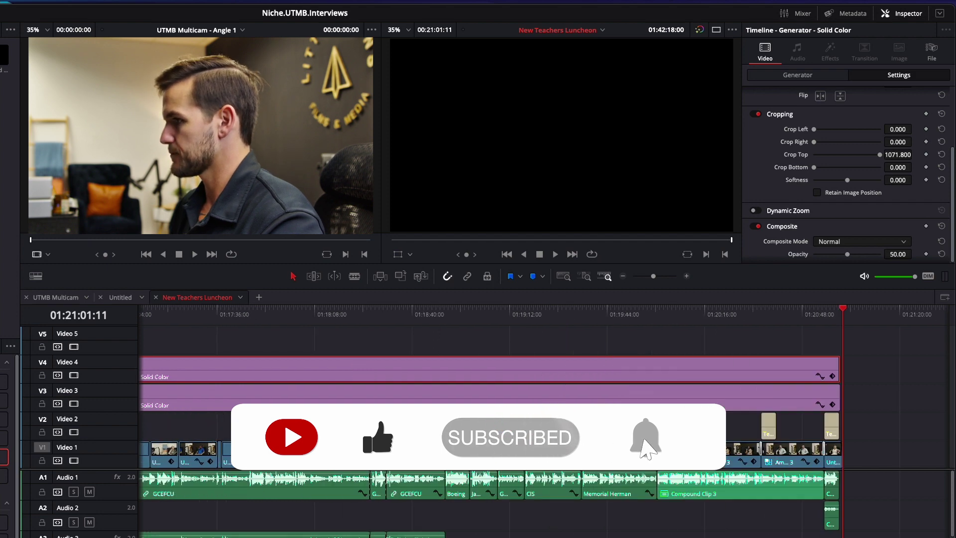
{"action": "mouse_move", "coordinate": [201, 379]}
{"action": "left_mouse_down"}
{"action": "mouse_move", "coordinate": [228, 372]}
{"action": "mouse_move", "coordinate": [190, 371]}
{"action": "left_mouse_up"}
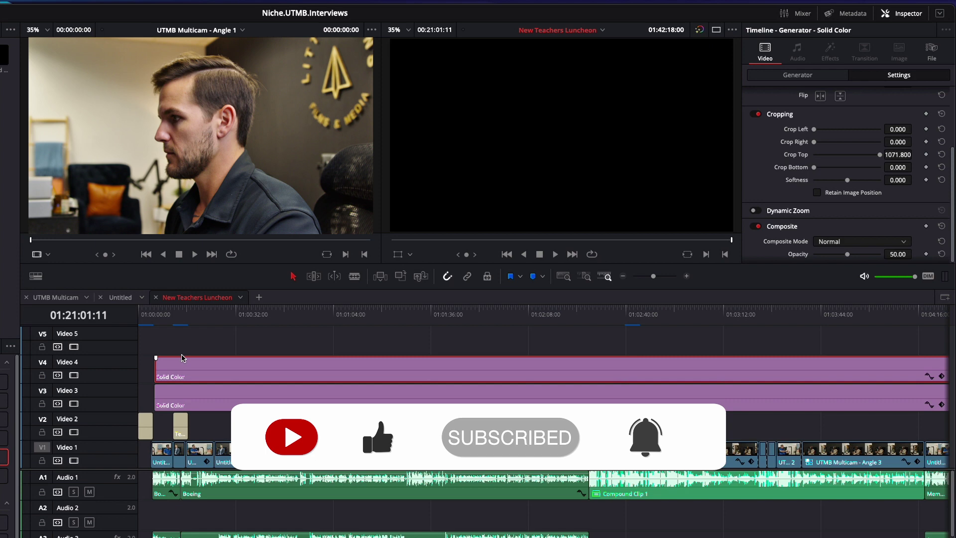
- Add short fade-ins to both the Video 4 and Video 3 strips
{"action": "left_click_drag", "start_coordinate": [162, 317], "coordinate": [255, 316]}
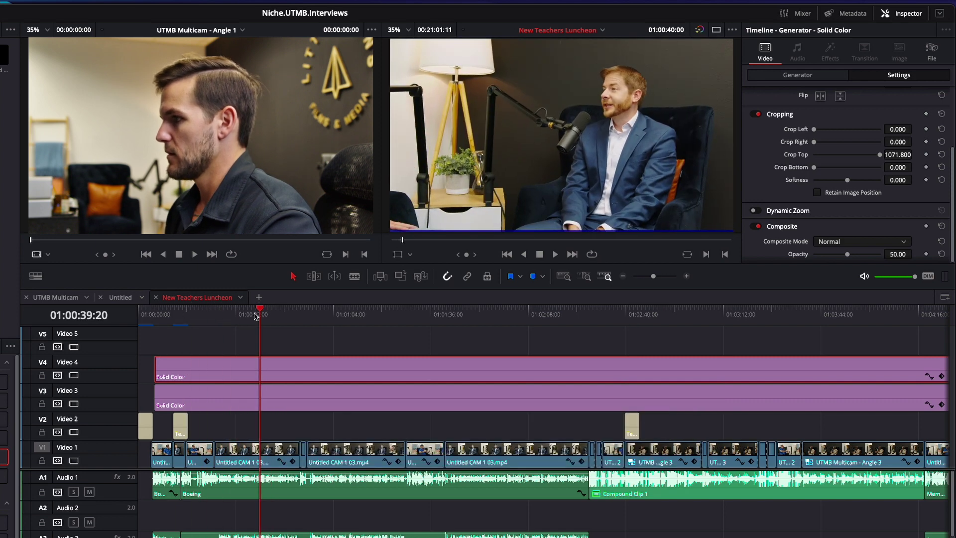
{"action": "left_click_drag", "start_coordinate": [155, 358], "coordinate": [192, 361]}
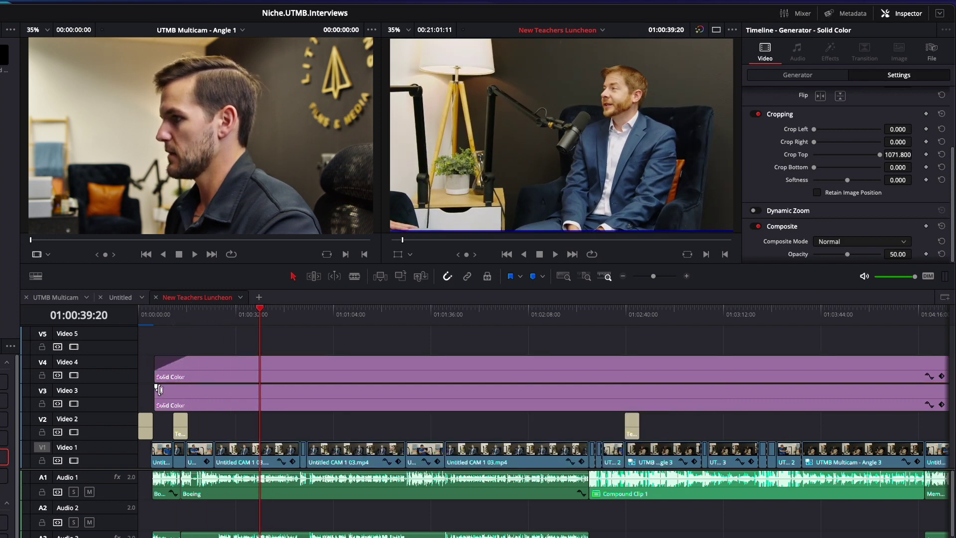
{"action": "left_click_drag", "start_coordinate": [156, 386], "coordinate": [169, 358]}
{"action": "left_click_drag", "start_coordinate": [154, 314], "coordinate": [205, 314]}
- Change the Video 4 strip's generator colour to Snow white
{"action": "left_click", "coordinate": [208, 368]}
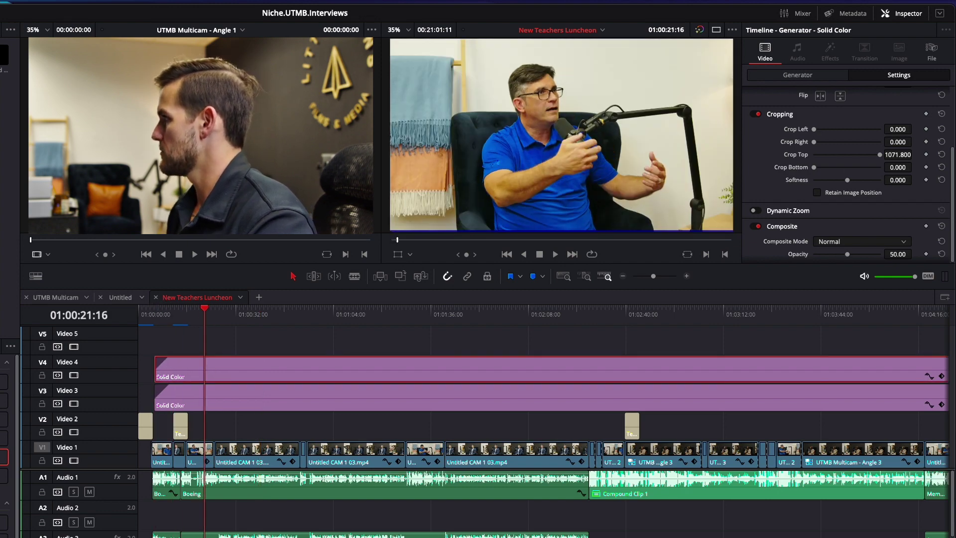
{"action": "left_click", "coordinate": [833, 76]}
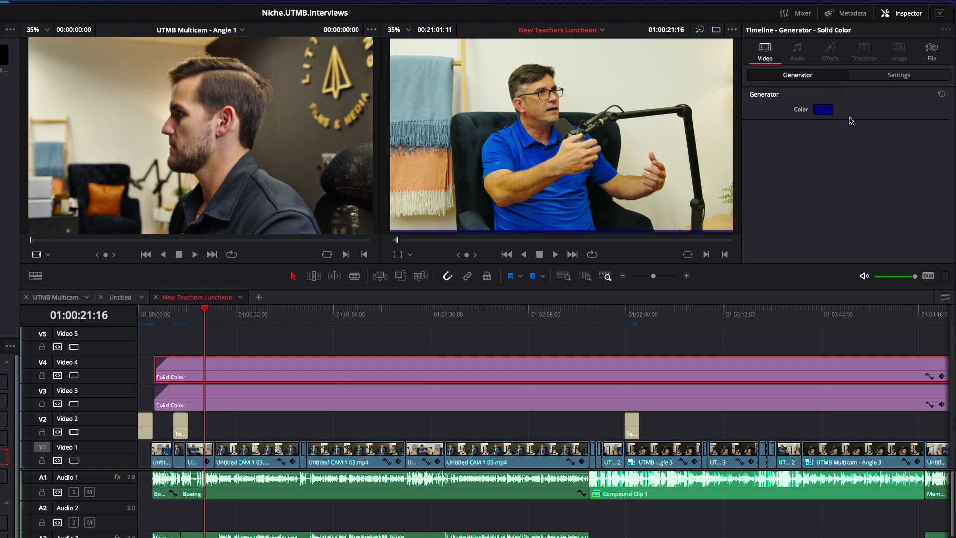
{"action": "left_click", "coordinate": [824, 110]}
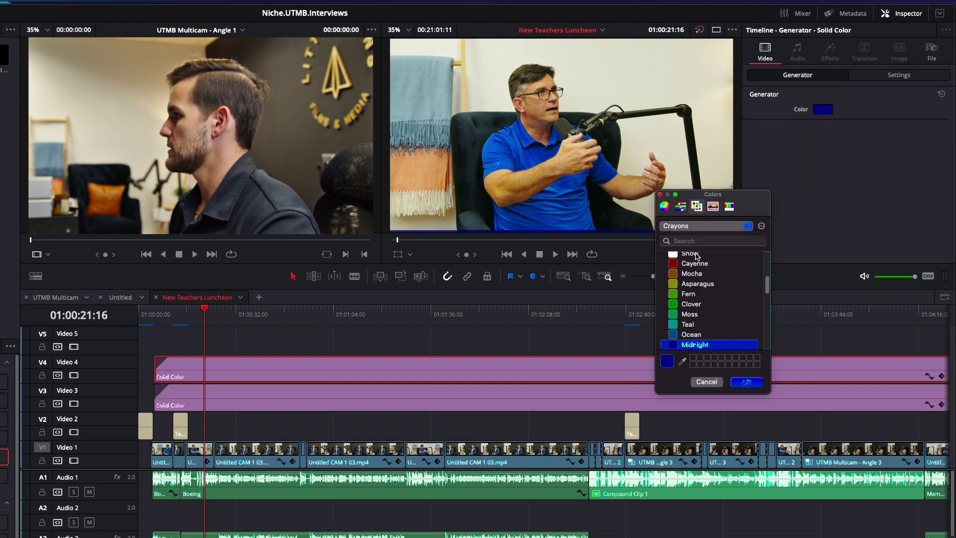
{"action": "left_click", "coordinate": [696, 254]}
{"action": "left_click", "coordinate": [745, 381]}
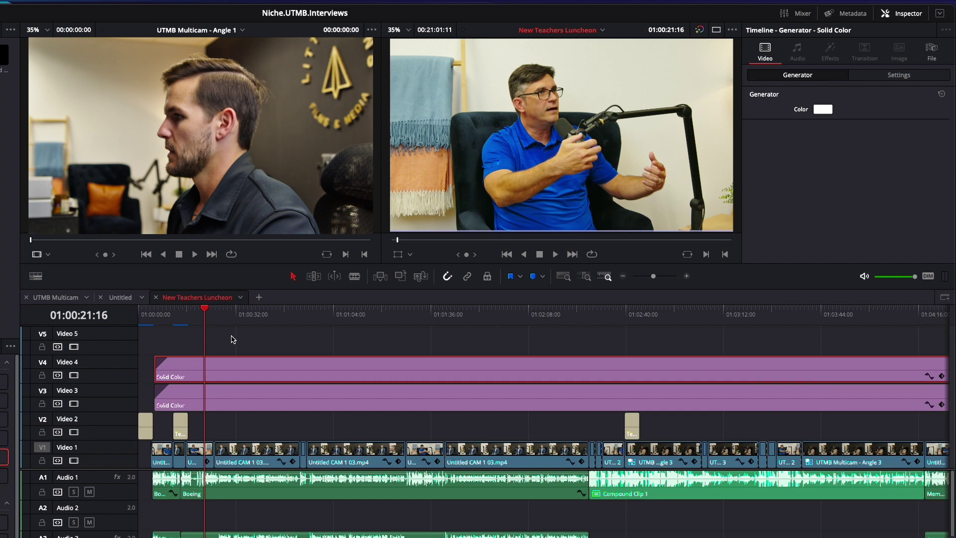
- Raise the white strip's Composite Opacity to 100 and preview the white bar
{"action": "left_click", "coordinate": [924, 75]}
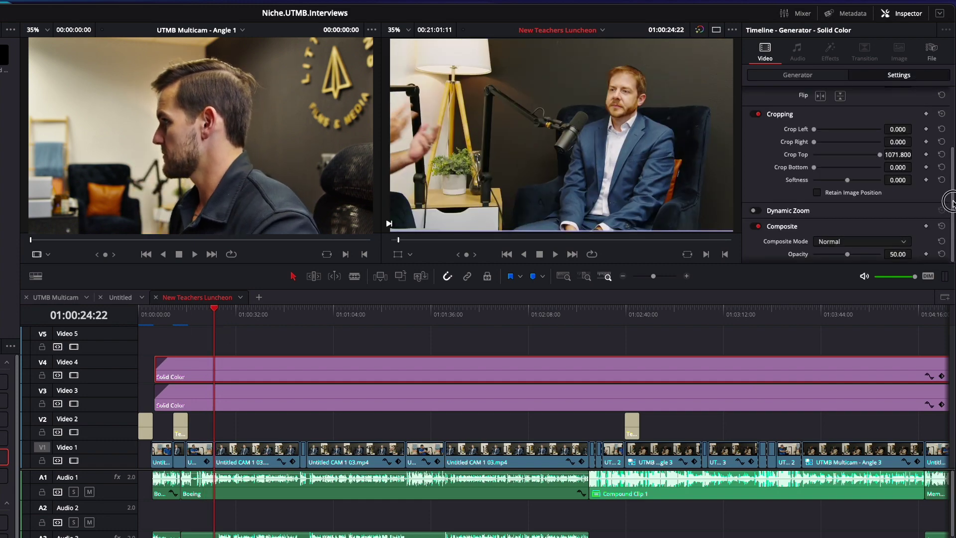
{"action": "left_click_drag", "start_coordinate": [952, 203], "coordinate": [902, 256]}
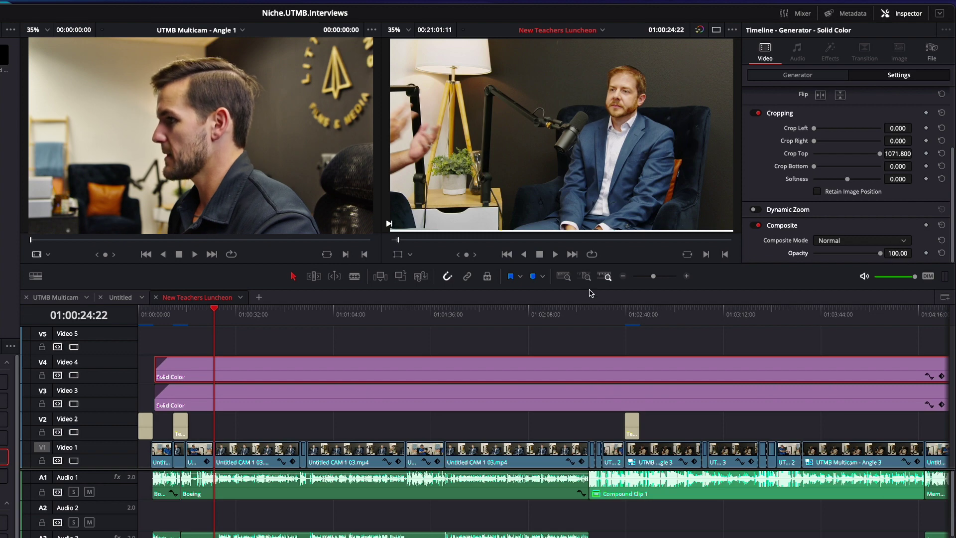
{"action": "left_click_drag", "start_coordinate": [217, 322], "coordinate": [156, 338]}
- After playback, park at 01:00:11:10 and keyframe the white strip's Crop Right at 1905.3
{"action": "key", "text": "space"}
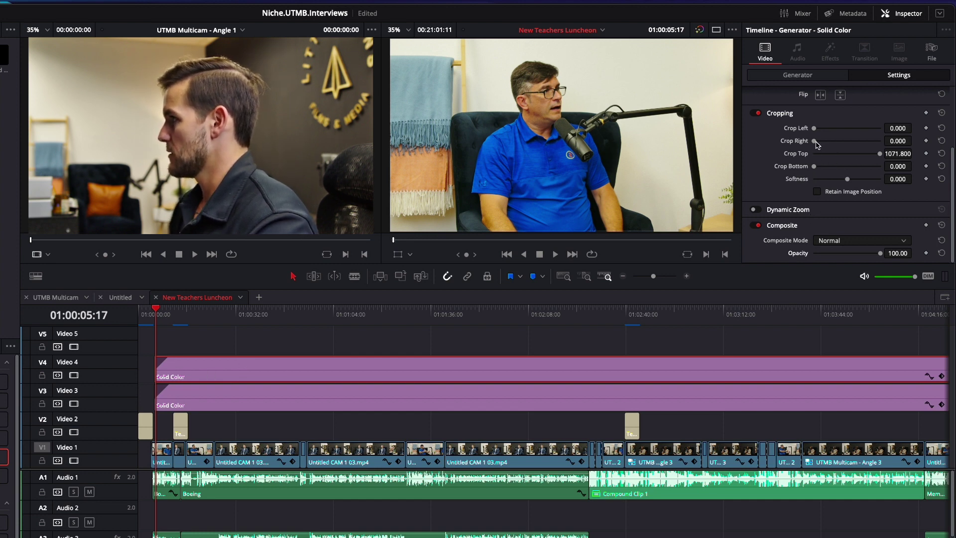
{"action": "left_click", "coordinate": [179, 318]}
{"action": "left_click", "coordinate": [174, 317]}
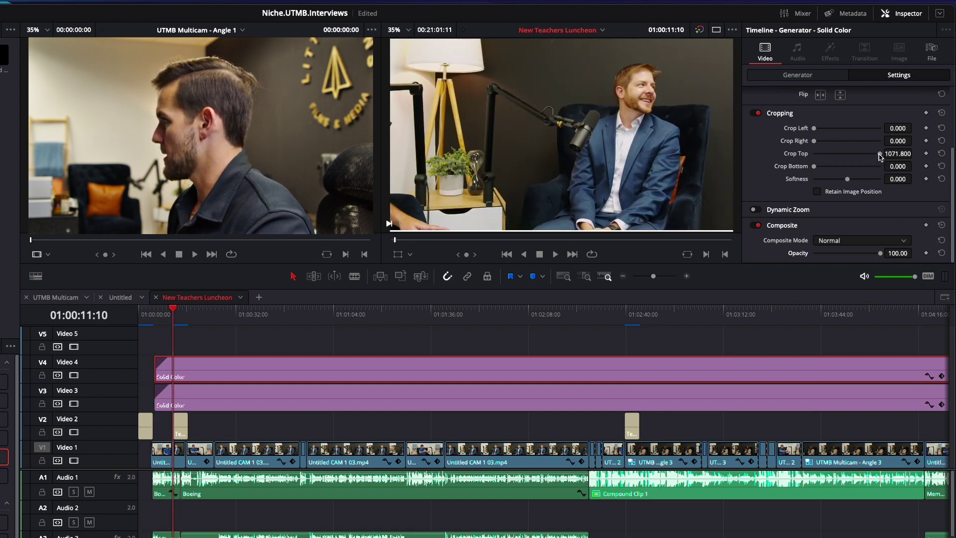
{"action": "left_click_drag", "start_coordinate": [880, 156], "coordinate": [881, 157]}
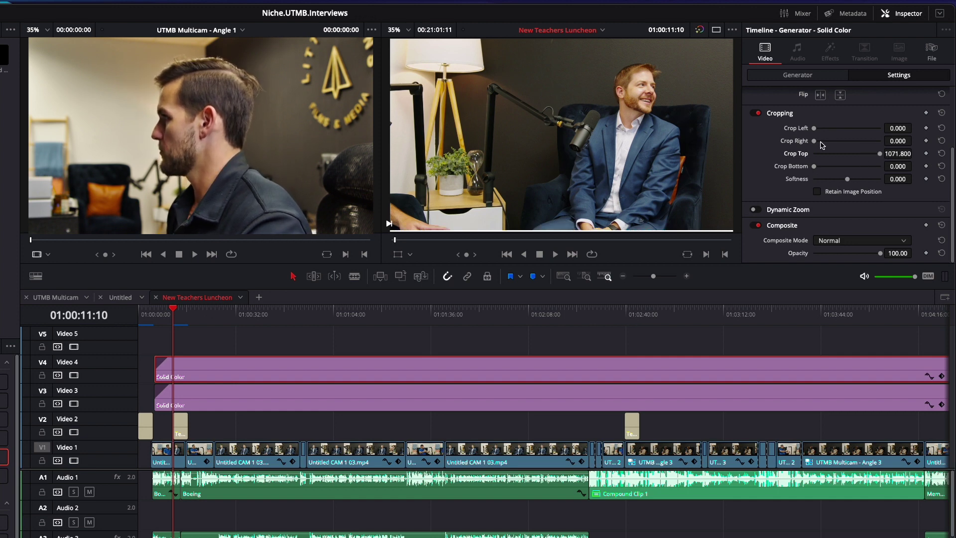
{"action": "left_click_drag", "start_coordinate": [814, 141], "coordinate": [880, 143]}
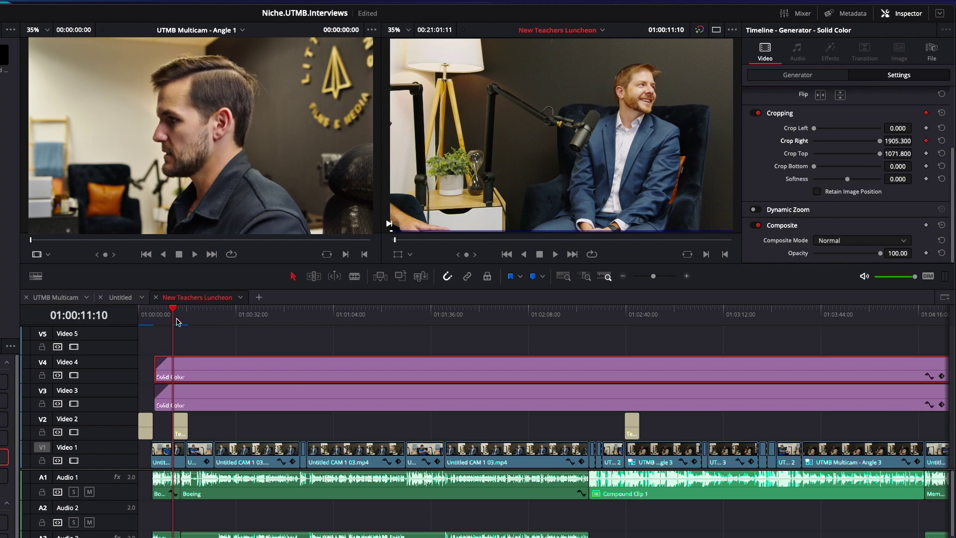
- Near the strips' end at 01:21:00:06, keyframe the white strip's Crop Right at 0
{"action": "left_click_drag", "start_coordinate": [174, 317], "coordinate": [186, 315]}
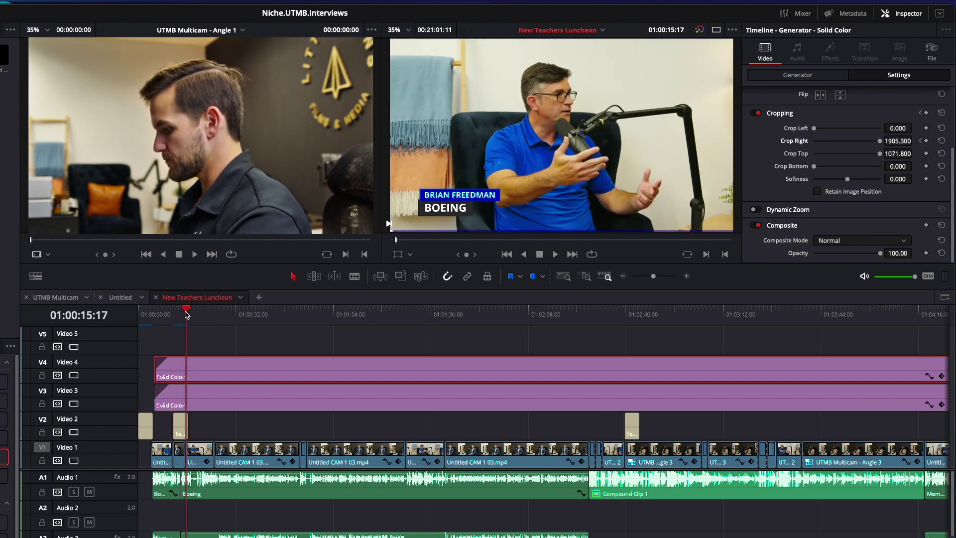
{"action": "scroll", "coordinate": [182, 314], "scroll_direction": "down", "scroll_amount": 8}
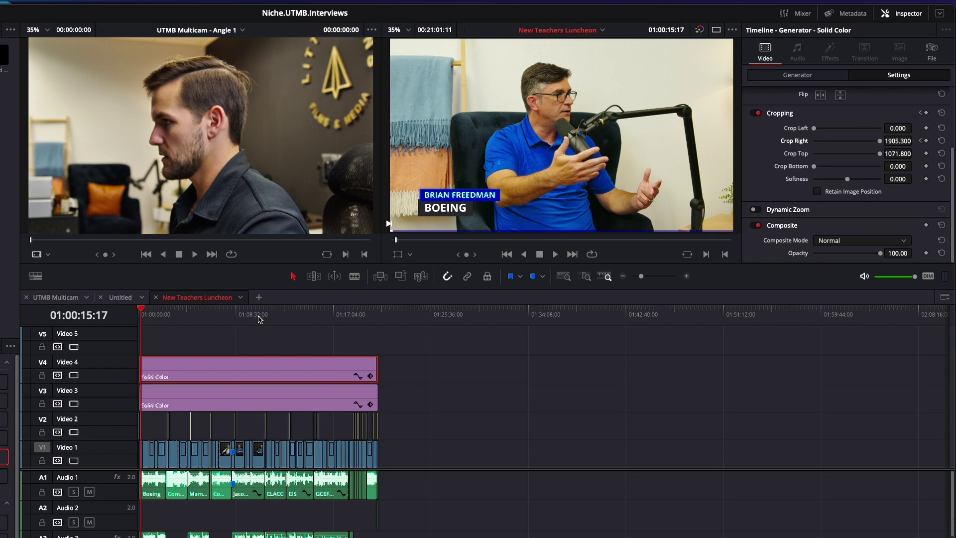
{"action": "left_click", "coordinate": [373, 308]}
{"action": "left_click_drag", "start_coordinate": [372, 307], "coordinate": [380, 306]}
{"action": "scroll", "coordinate": [477, 324], "scroll_direction": "up", "scroll_amount": 5}
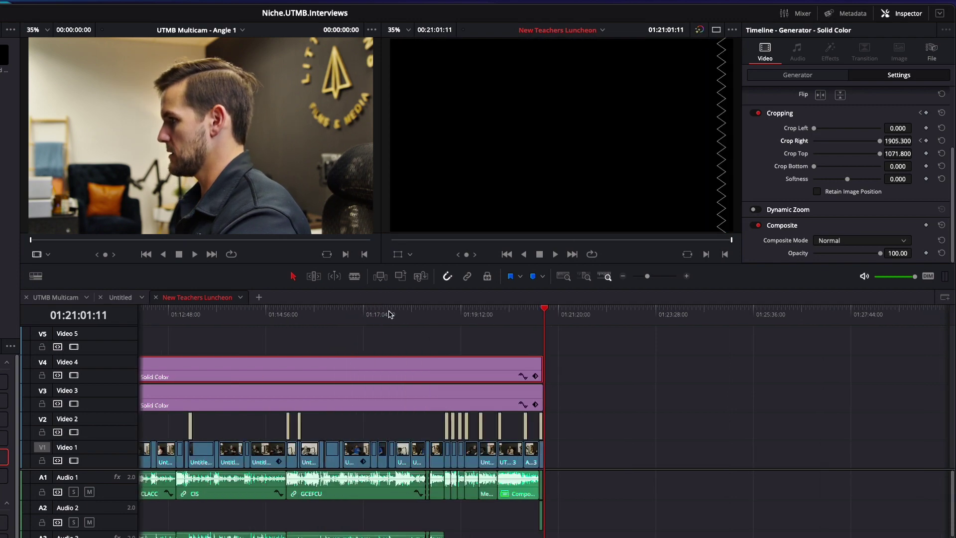
{"action": "scroll", "coordinate": [477, 323], "scroll_direction": "up", "scroll_amount": 3}
{"action": "left_click_drag", "start_coordinate": [492, 312], "coordinate": [513, 323]}
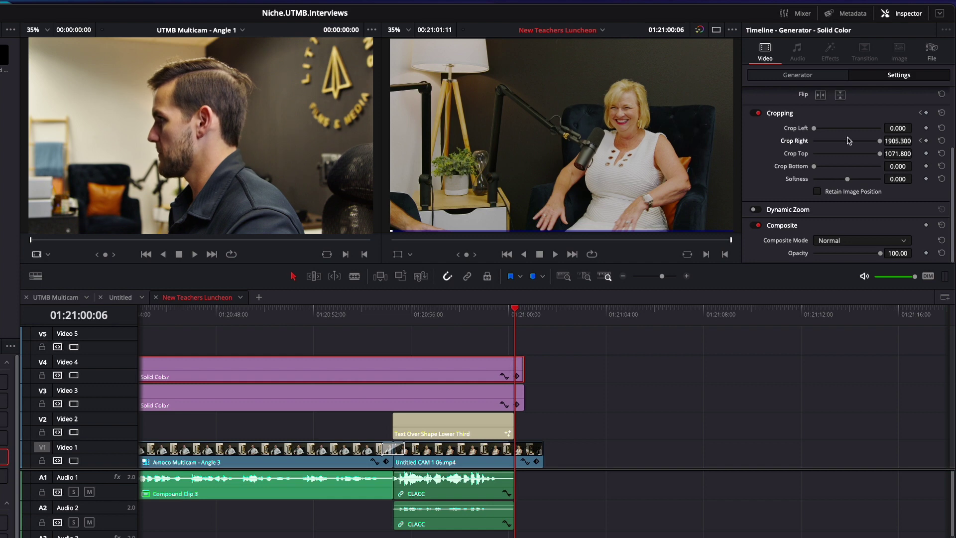
{"action": "left_click_drag", "start_coordinate": [872, 145], "coordinate": [818, 145]}
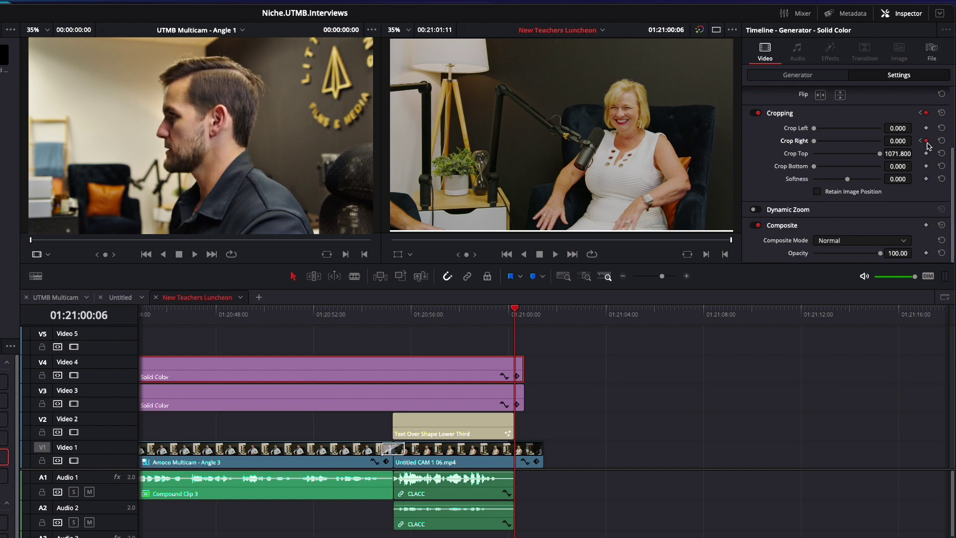
- Scrub back and forth through the timeline to check the white bar growing
{"action": "left_click_drag", "start_coordinate": [487, 317], "coordinate": [241, 333]}
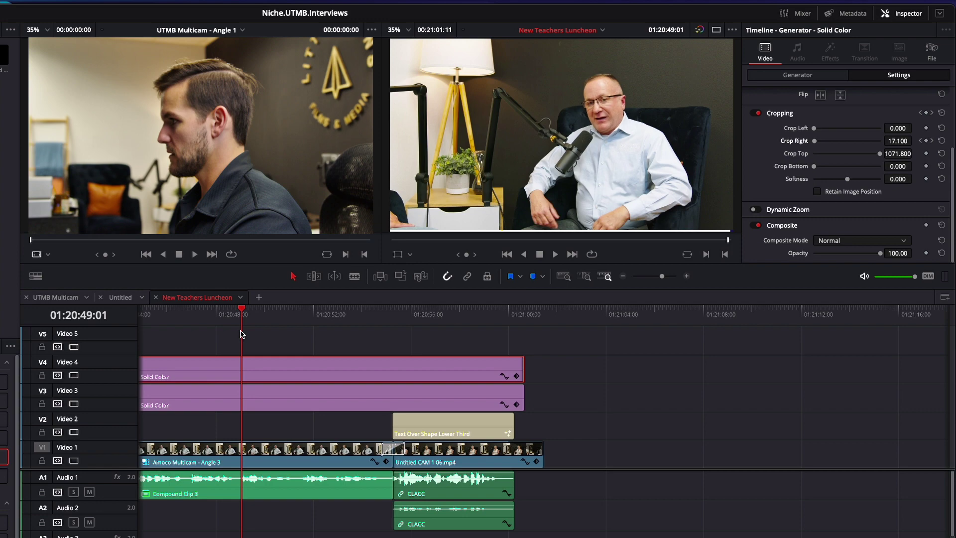
{"action": "scroll", "coordinate": [242, 333], "scroll_direction": "down", "scroll_amount": 3}
{"action": "left_click_drag", "start_coordinate": [514, 312], "coordinate": [717, 326]}
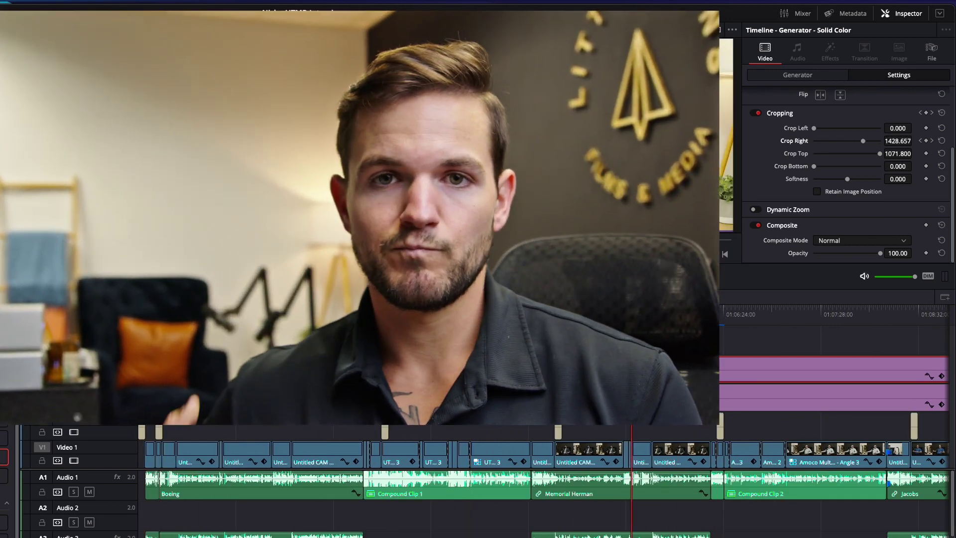